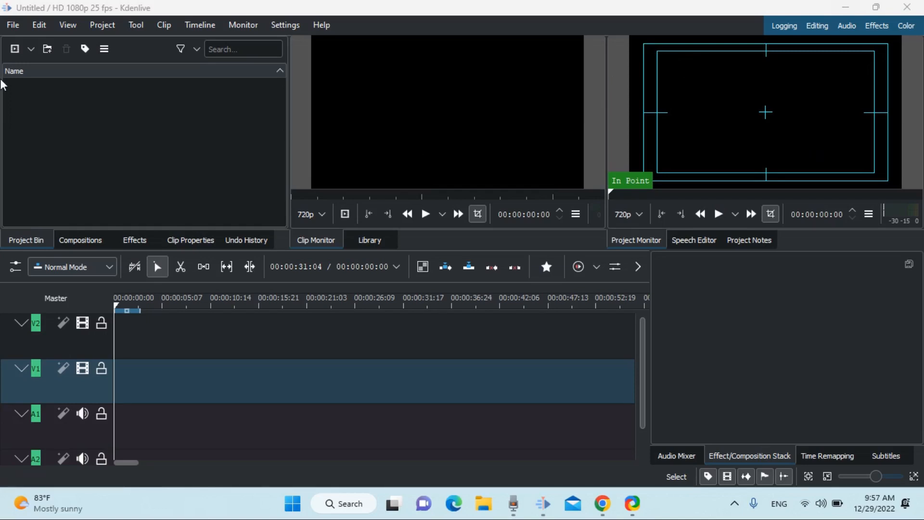
- Start a new project with the Custom Vertical HD 30 fps profile and 4 video and 4 audio tracks
left_click(11, 30)
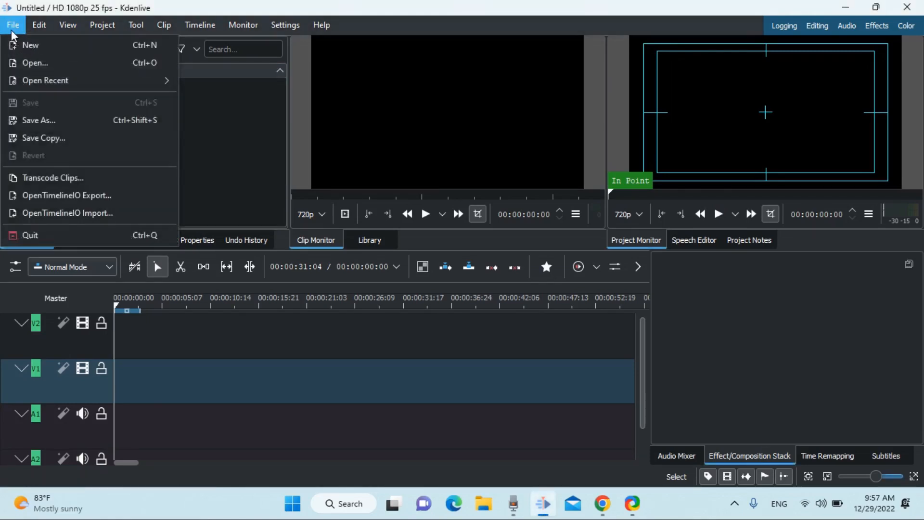
left_click(42, 62)
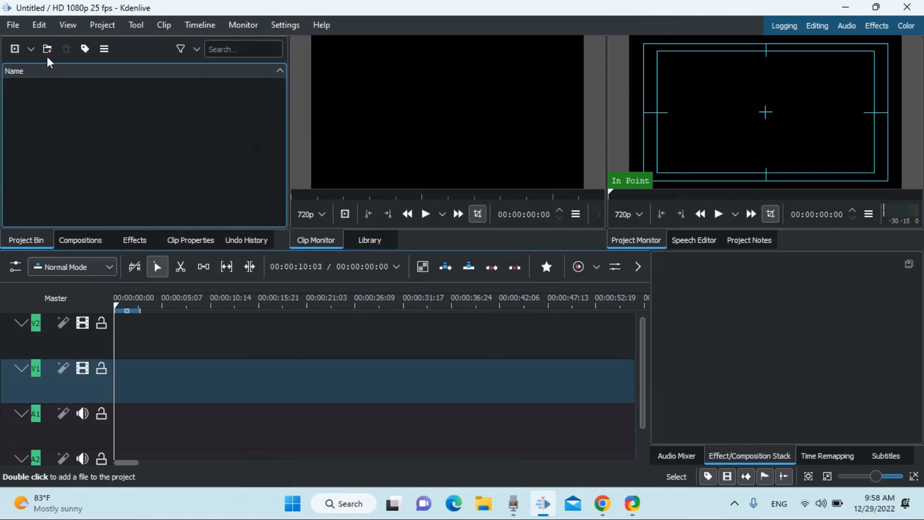
left_click(10, 27)
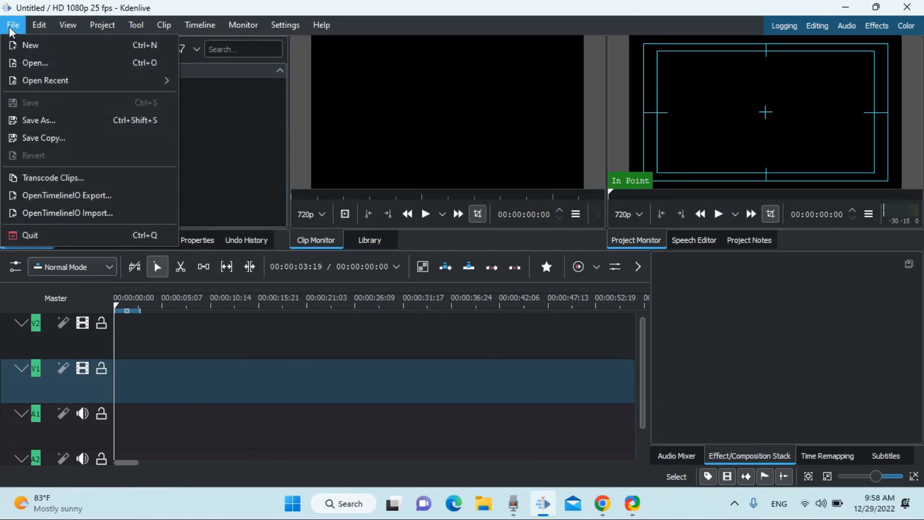
left_click(20, 41)
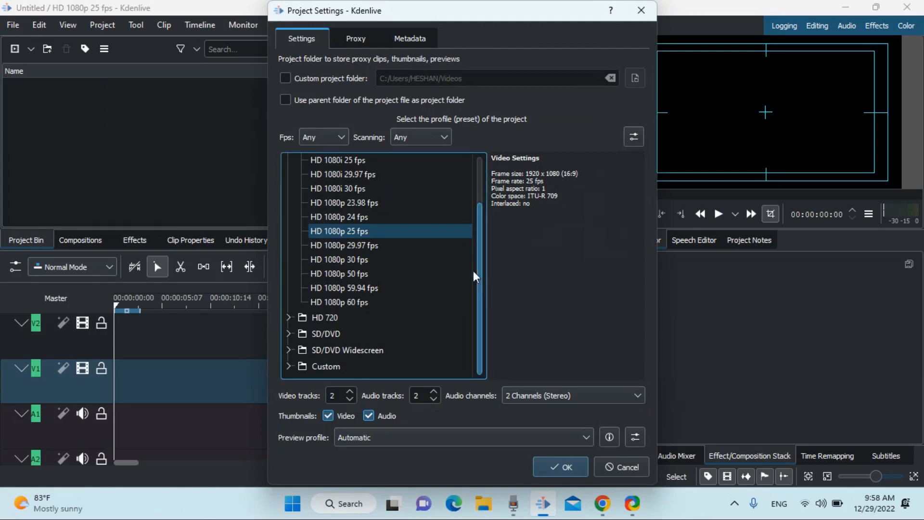
left_click(288, 367)
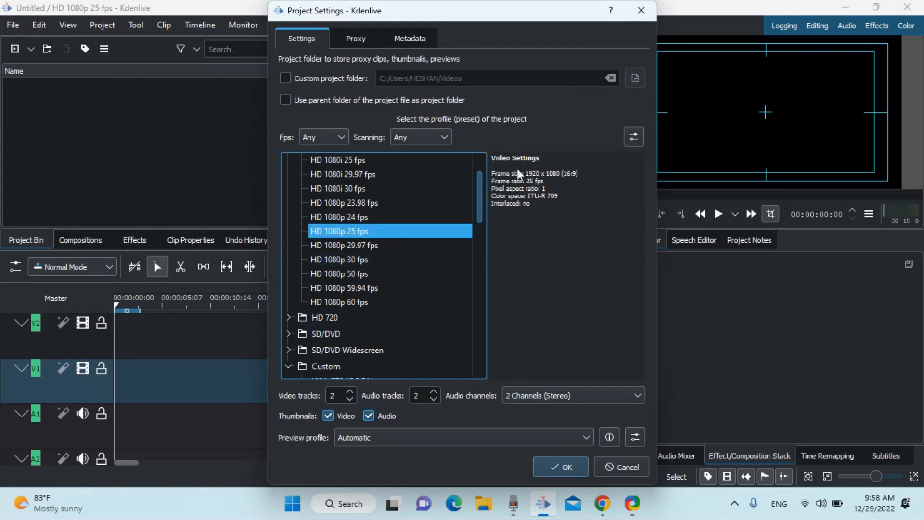
left_click_drag(479, 196, 481, 351)
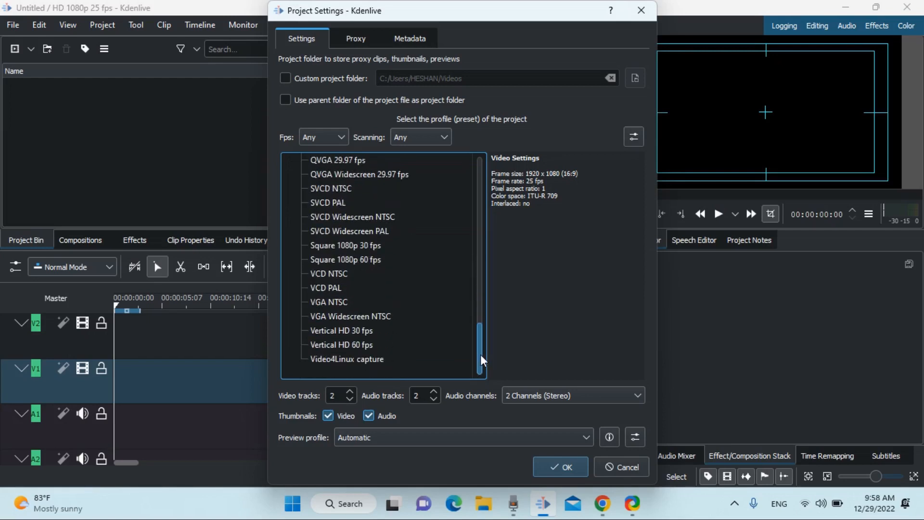
left_click(340, 328)
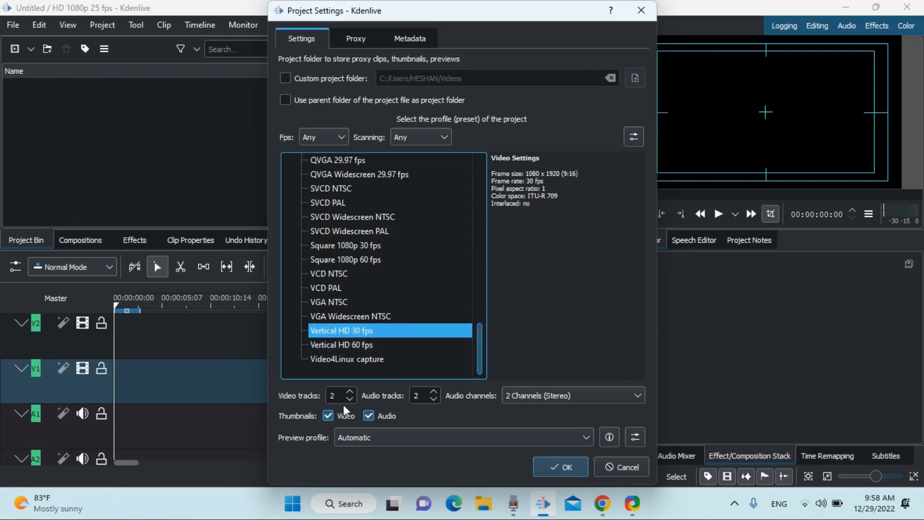
left_click_drag(344, 396, 320, 395)
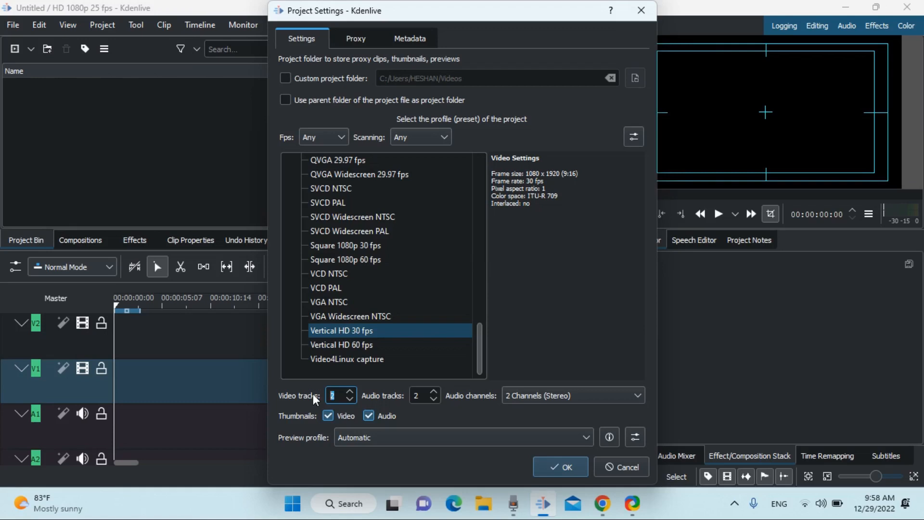
type("4")
left_click_drag(419, 396, 393, 400)
left_click(491, 349)
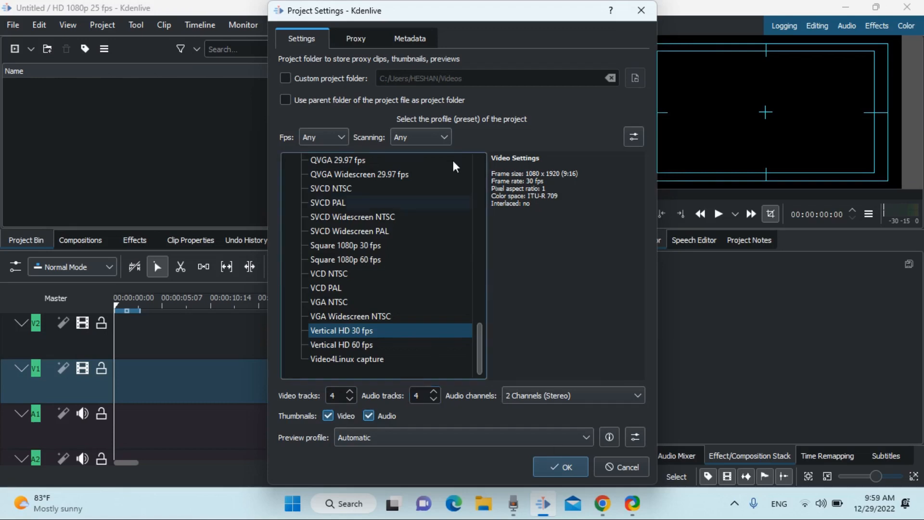
left_click(560, 466)
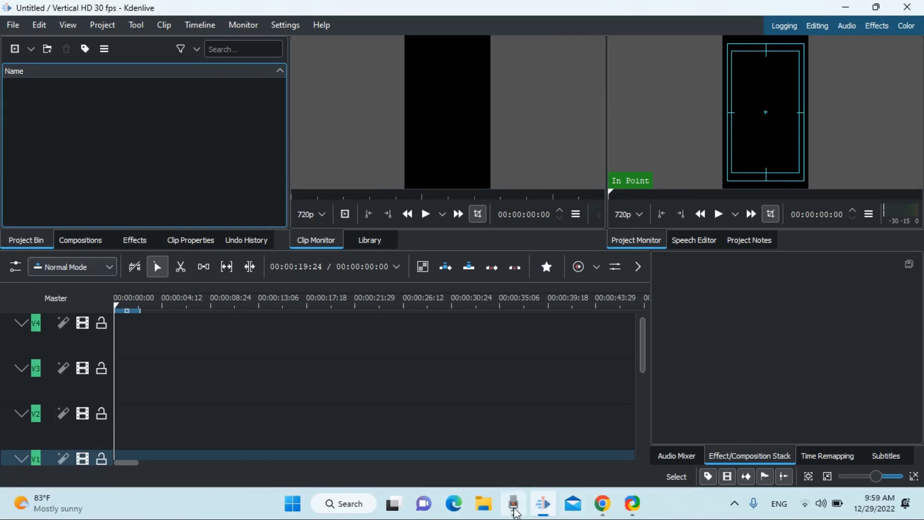
- In File Explorer, browse to the D:\you tube\content\sri lanka folder
left_click(488, 509)
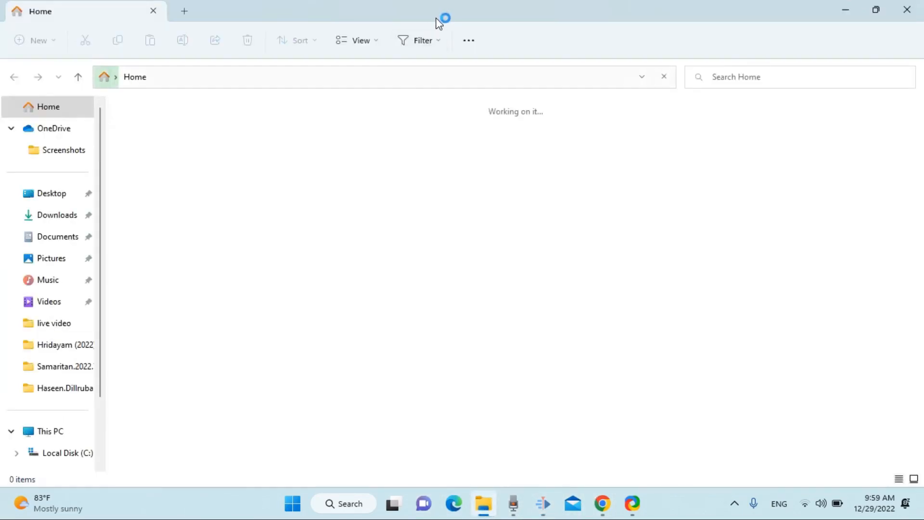
double_click(438, 19)
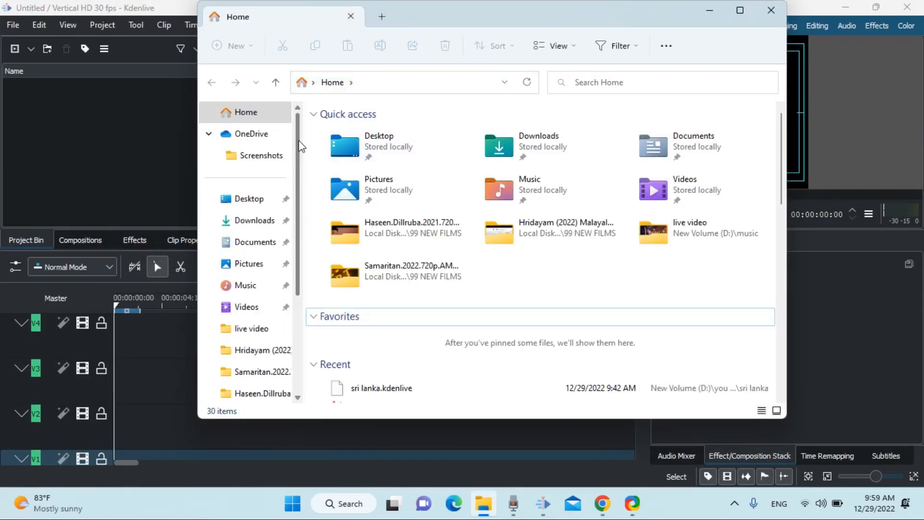
scroll(299, 332, "down", 2)
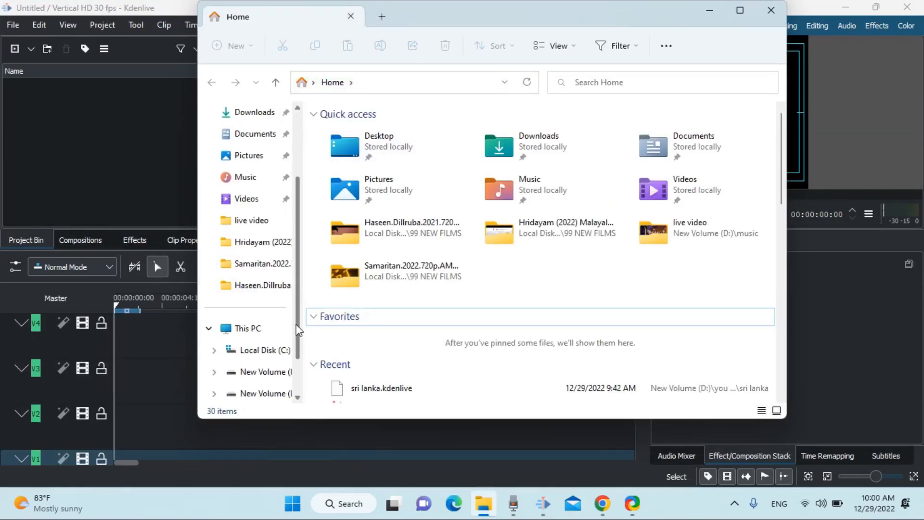
left_click(267, 371)
scroll(781, 182, "down", 2)
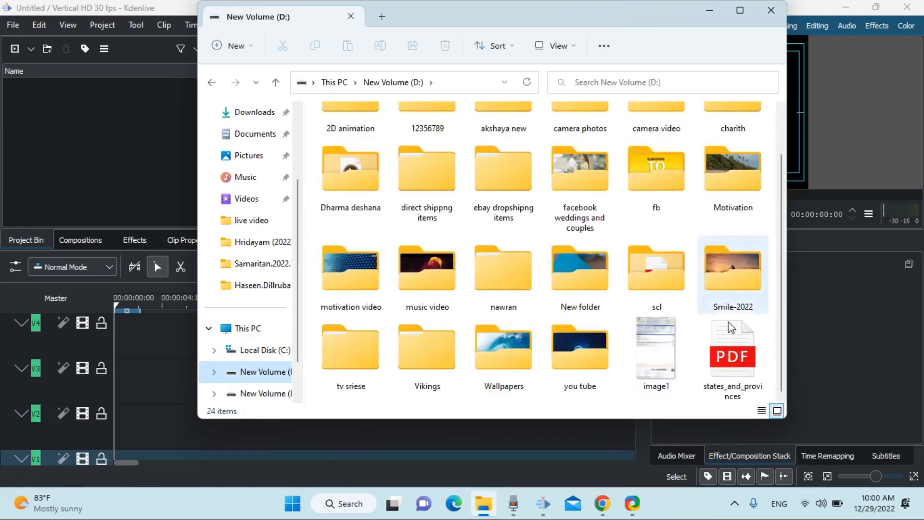
double_click(589, 355)
double_click(350, 152)
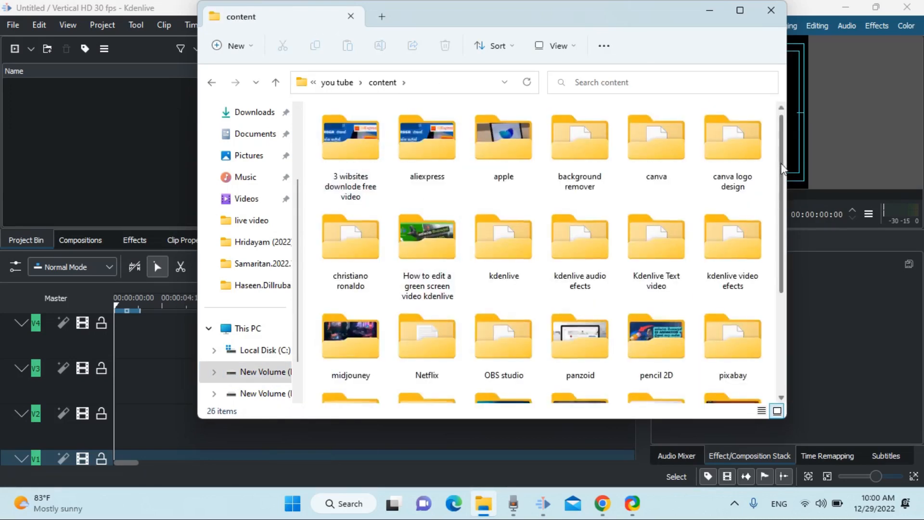
scroll(426, 250, "down", 3)
double_click(424, 249)
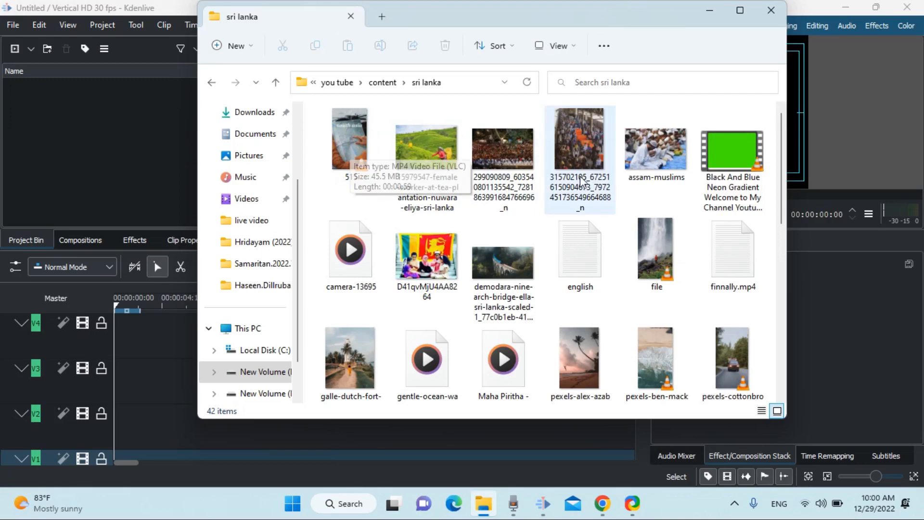
- Drag the waterfall clip into the Project Bin and accept its profile for the project
left_click_drag(656, 251, 72, 96)
left_click_drag(580, 361, 59, 160)
left_click_drag(656, 360, 57, 159)
left_click(711, 10)
left_click(477, 267)
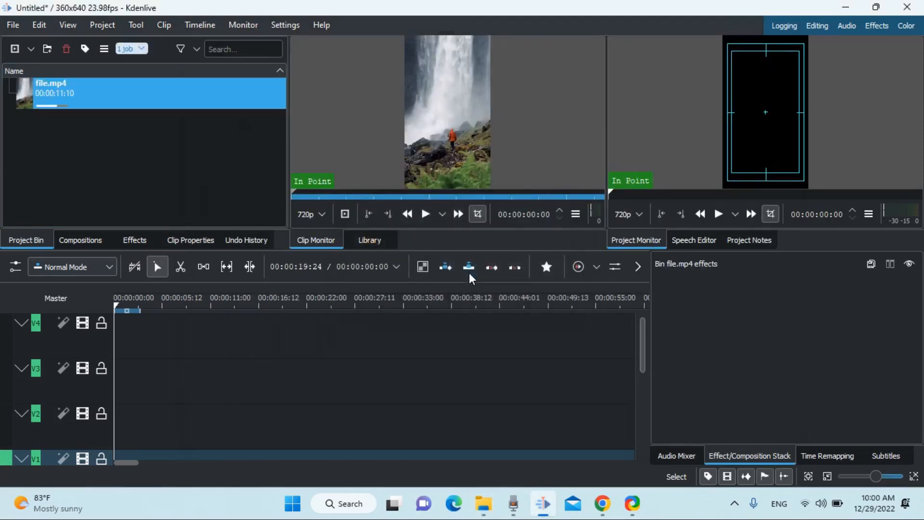
- Add pexels-ben-mack-6775423.mp4 and pexels-cottonbro-5329605.mp4 to the Project Bin
left_click(490, 509)
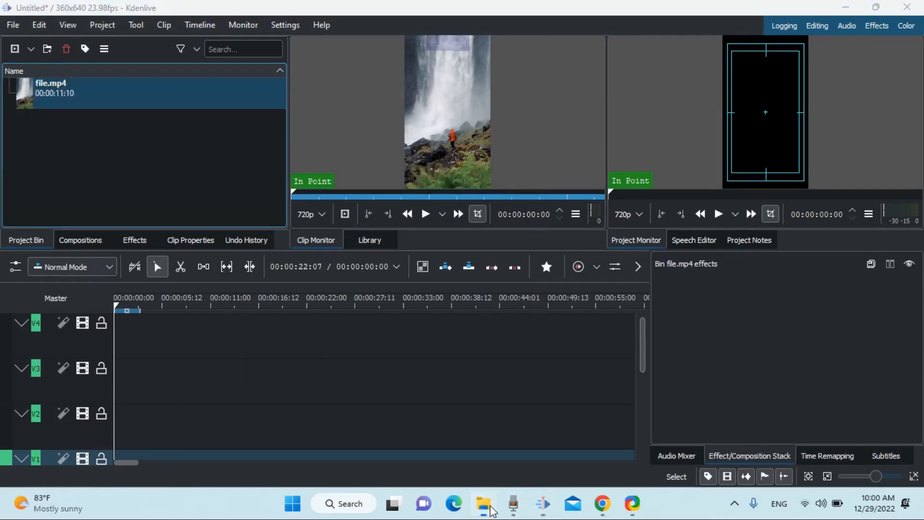
left_click_drag(651, 357, 99, 181)
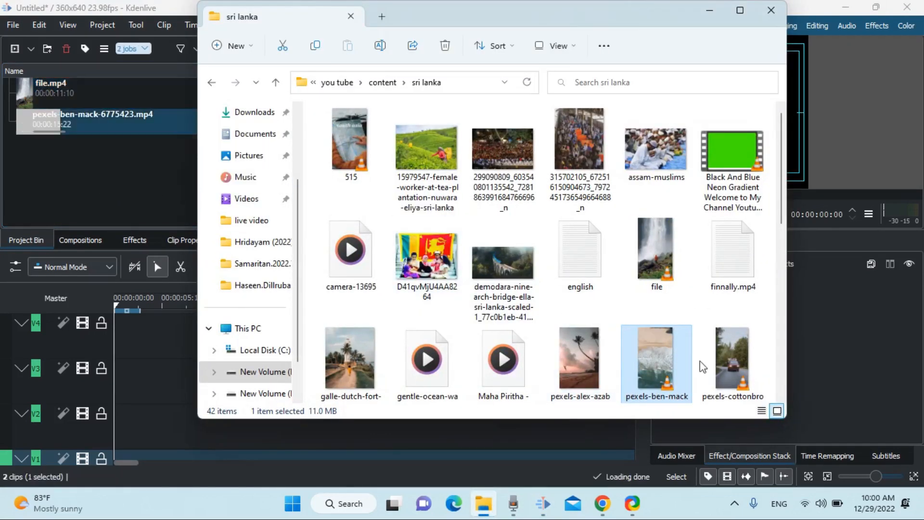
left_click_drag(721, 362, 75, 221)
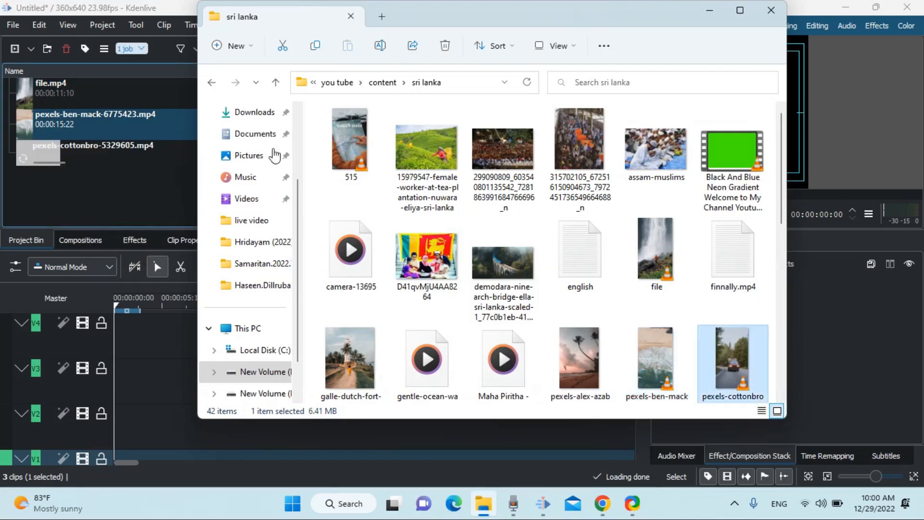
left_click(709, 9)
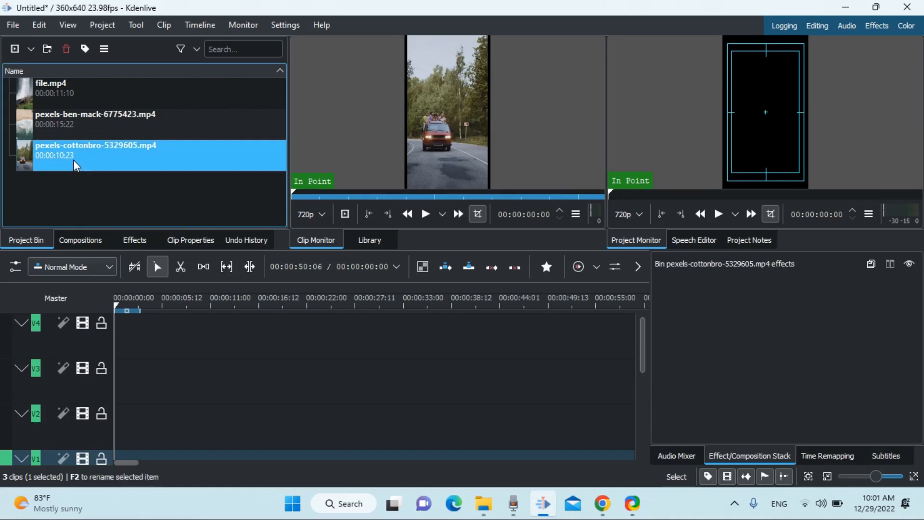
- Select file.mp4, pexels-ben-mack and pexels-cottonbro in the bin and drop them on track V4
left_click_drag(85, 196, 119, 354)
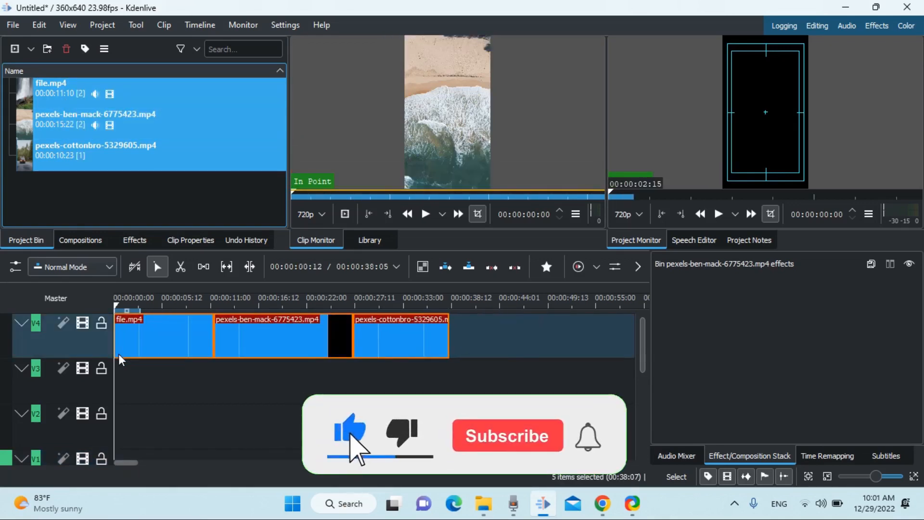
left_click(143, 307)
- Scrub the timeline to preview the clips from the start to about 16 seconds
left_click_drag(136, 307, 158, 305)
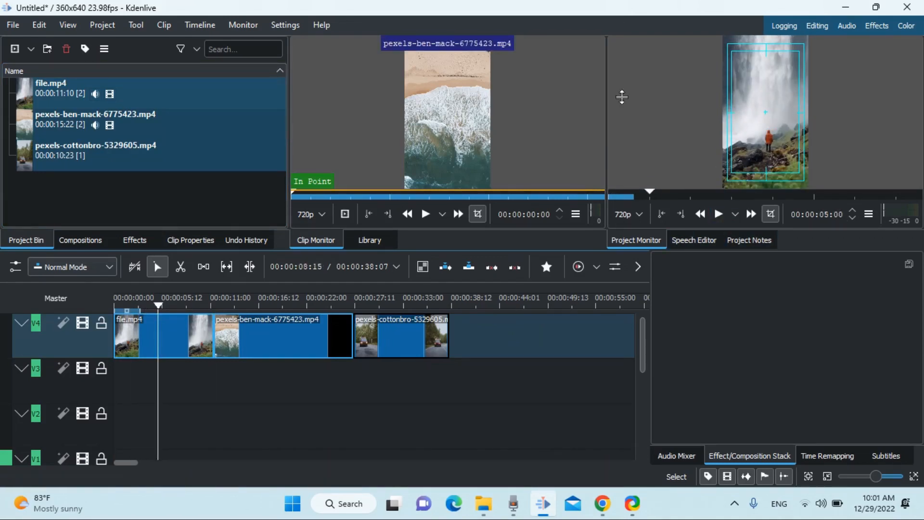
left_click_drag(201, 302, 126, 303)
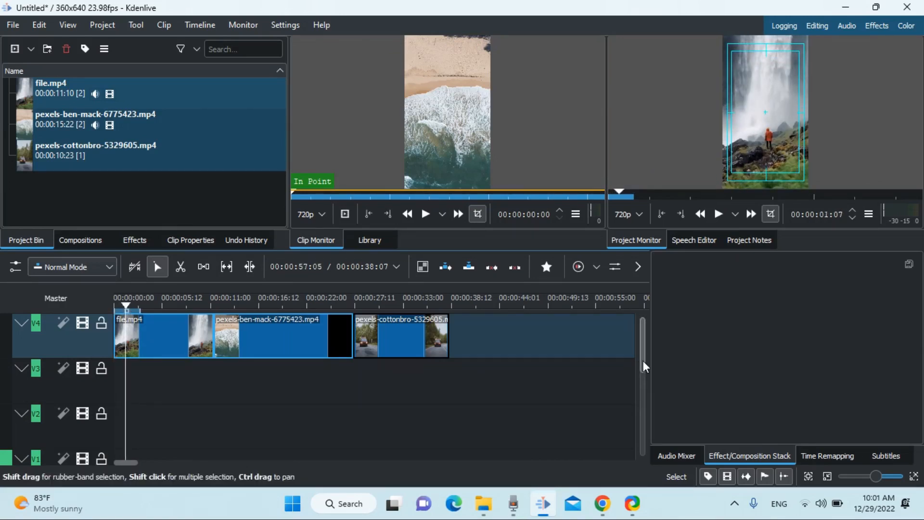
left_click_drag(644, 339, 643, 314)
left_click_drag(199, 309, 125, 305)
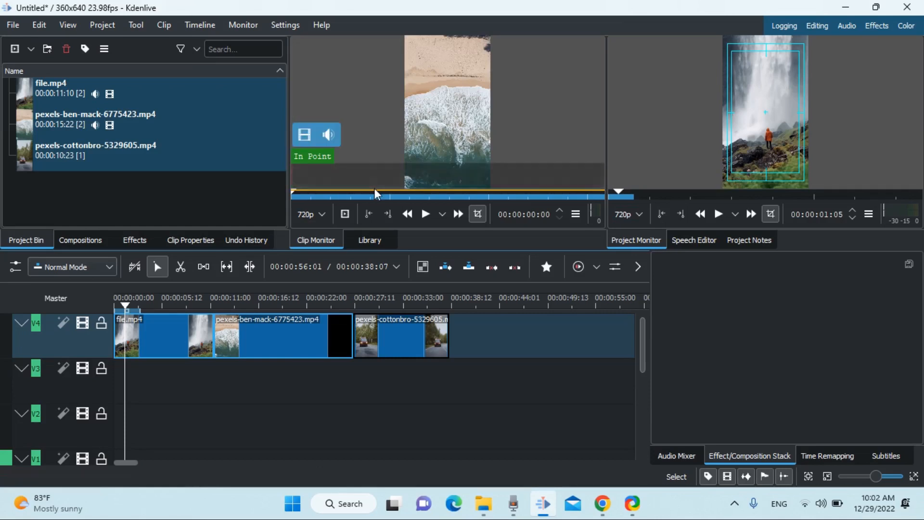
left_click_drag(140, 312, 88, 309)
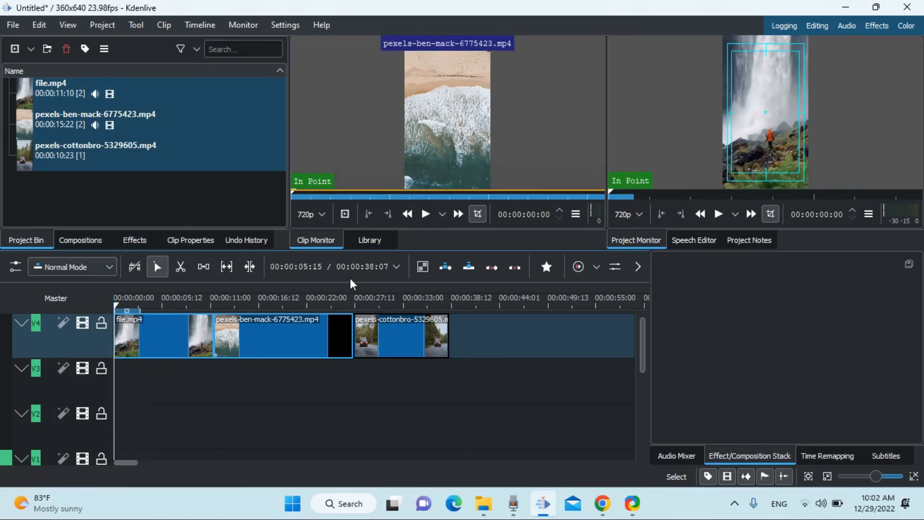
- Jump to the end of file.mp4, preview back to about 4 seconds, then view the channel's Videos list
key("alt+Right")
left_click_drag(160, 305, 109, 307)
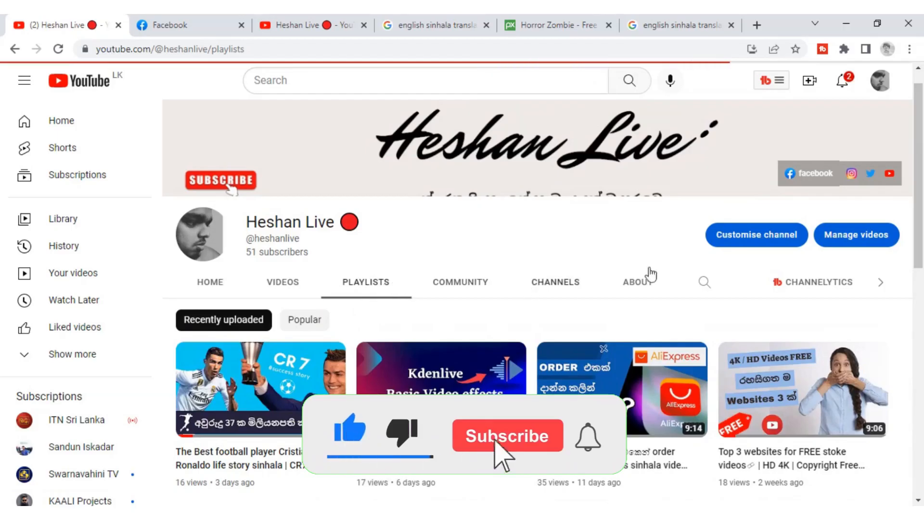
left_click_drag(923, 160, 923, 205)
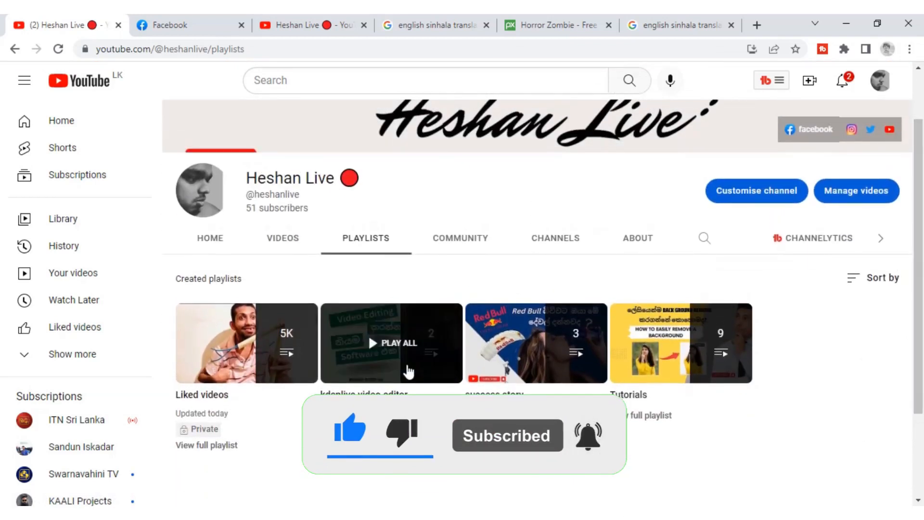
left_click(281, 247)
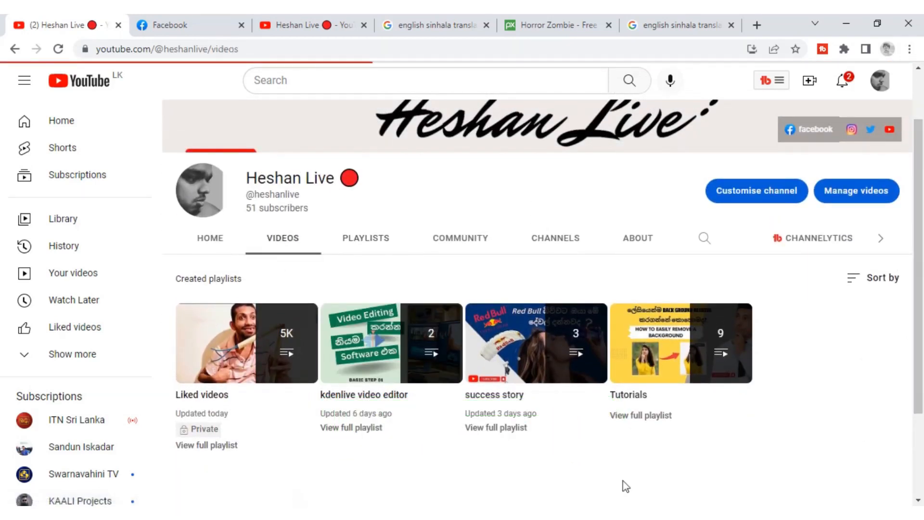